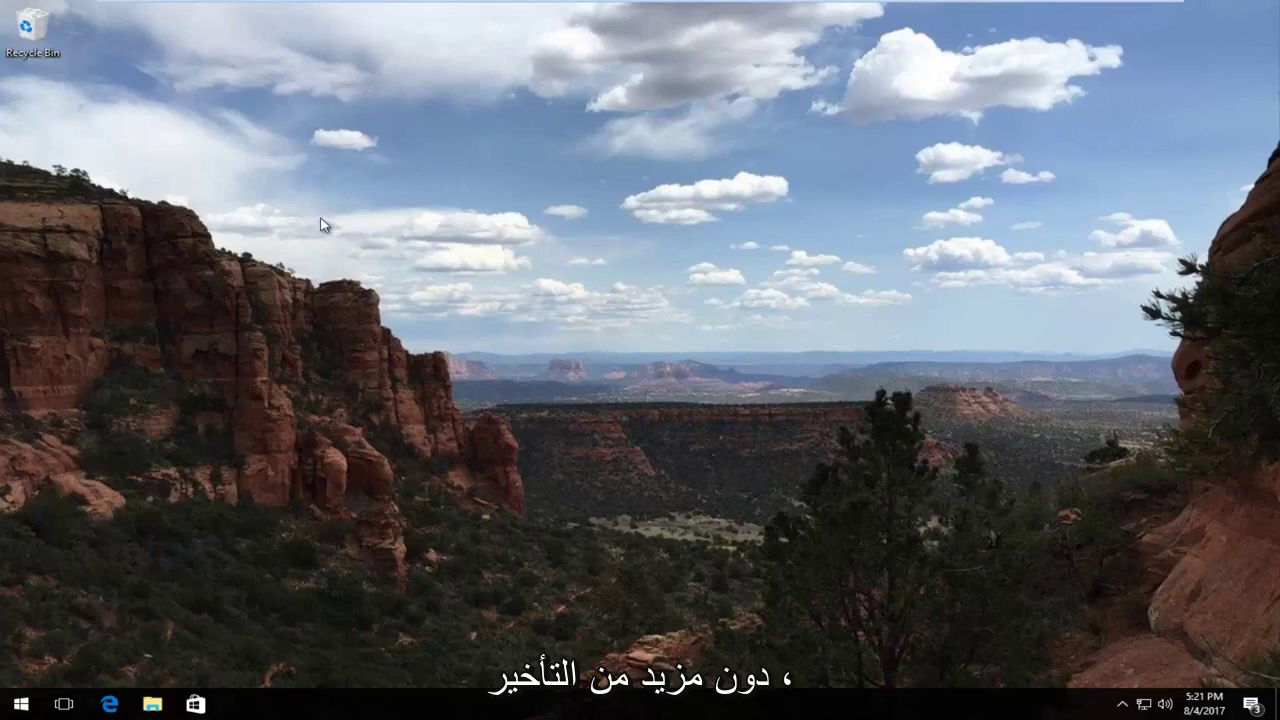
# - In a maximized Edge window, search Google for 'direct runtime web installer'
pyautogui.click(110, 703)
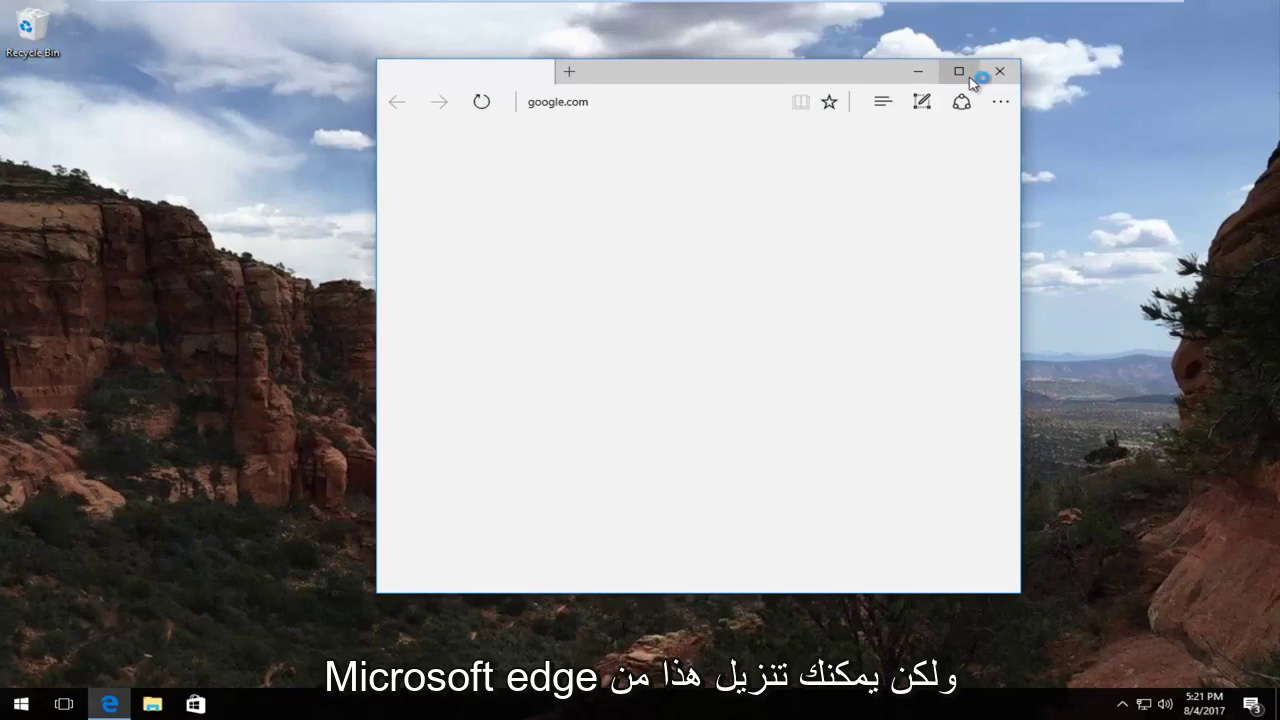
pyautogui.click(964, 72)
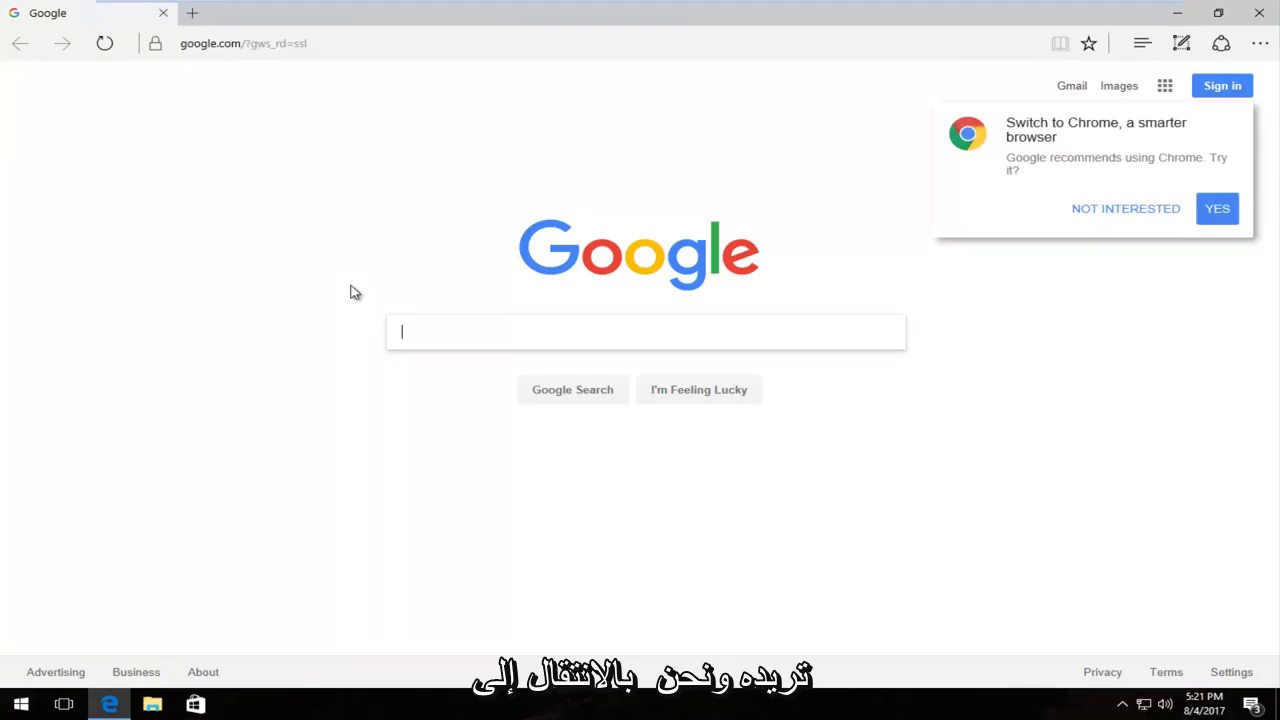
pyautogui.write('direct ')
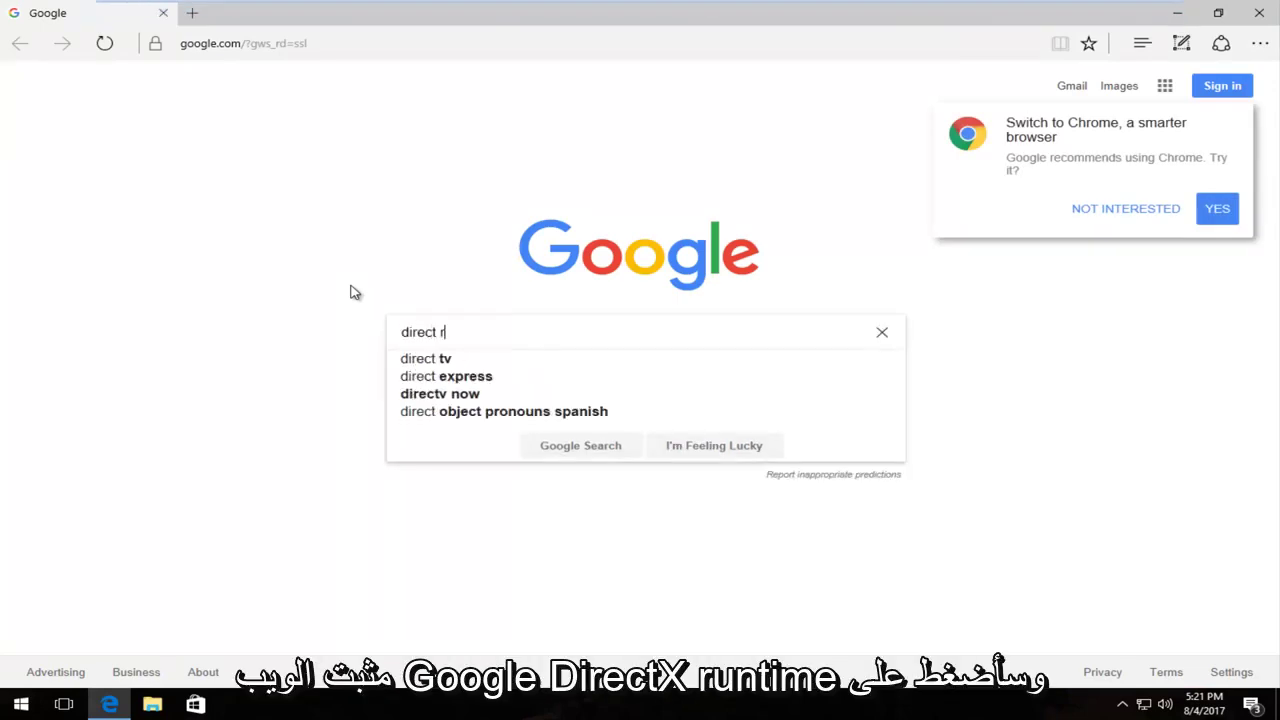
pyautogui.write('runtime ')
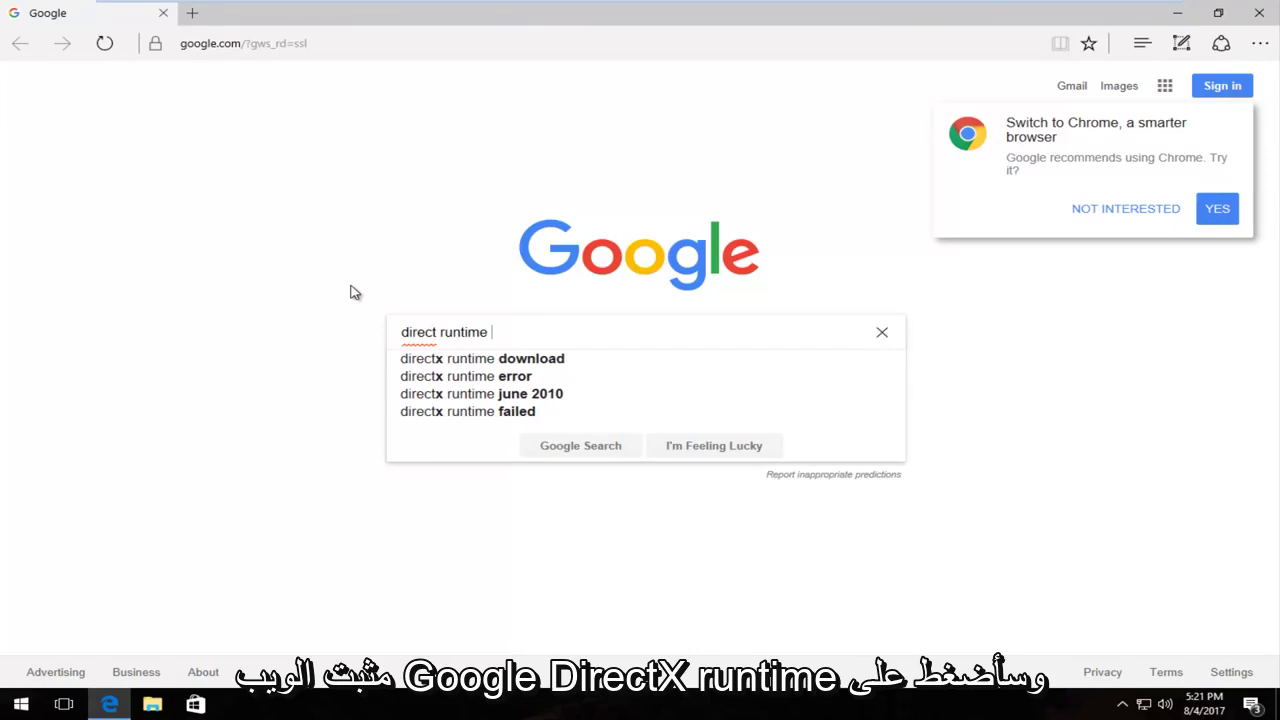
pyautogui.write('web')
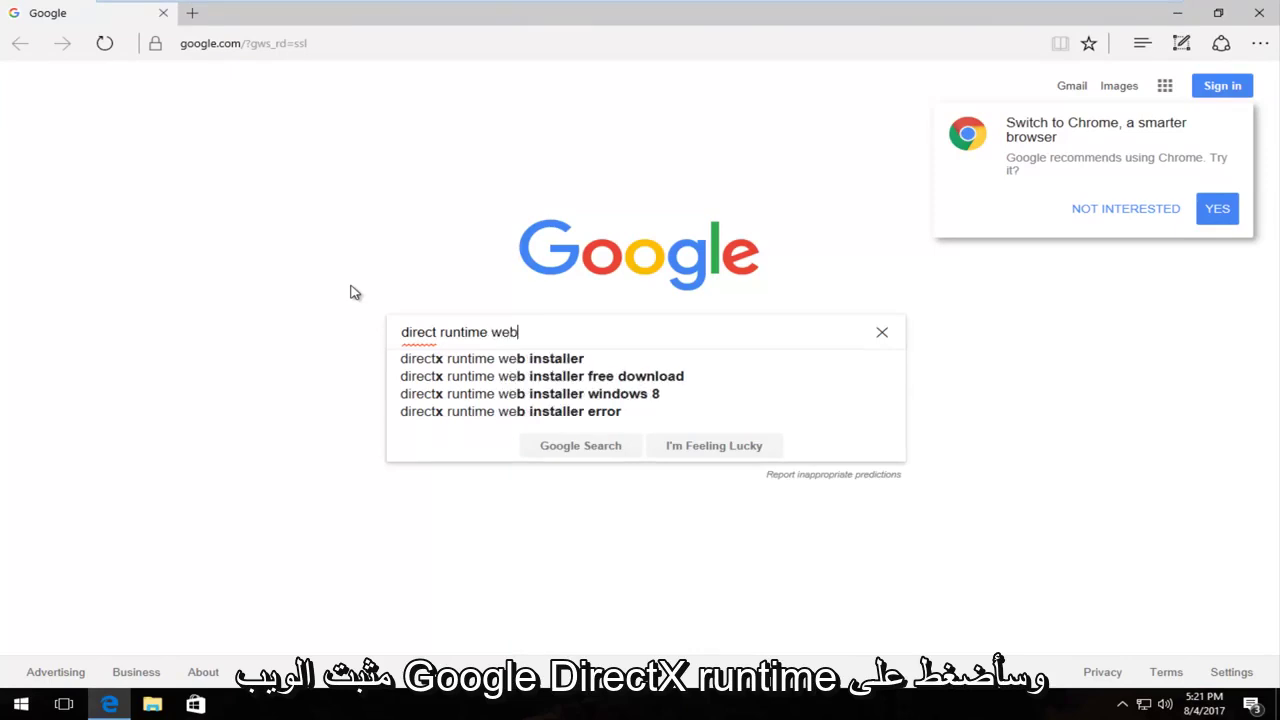
pyautogui.write(' installer')
pyautogui.press('Return')
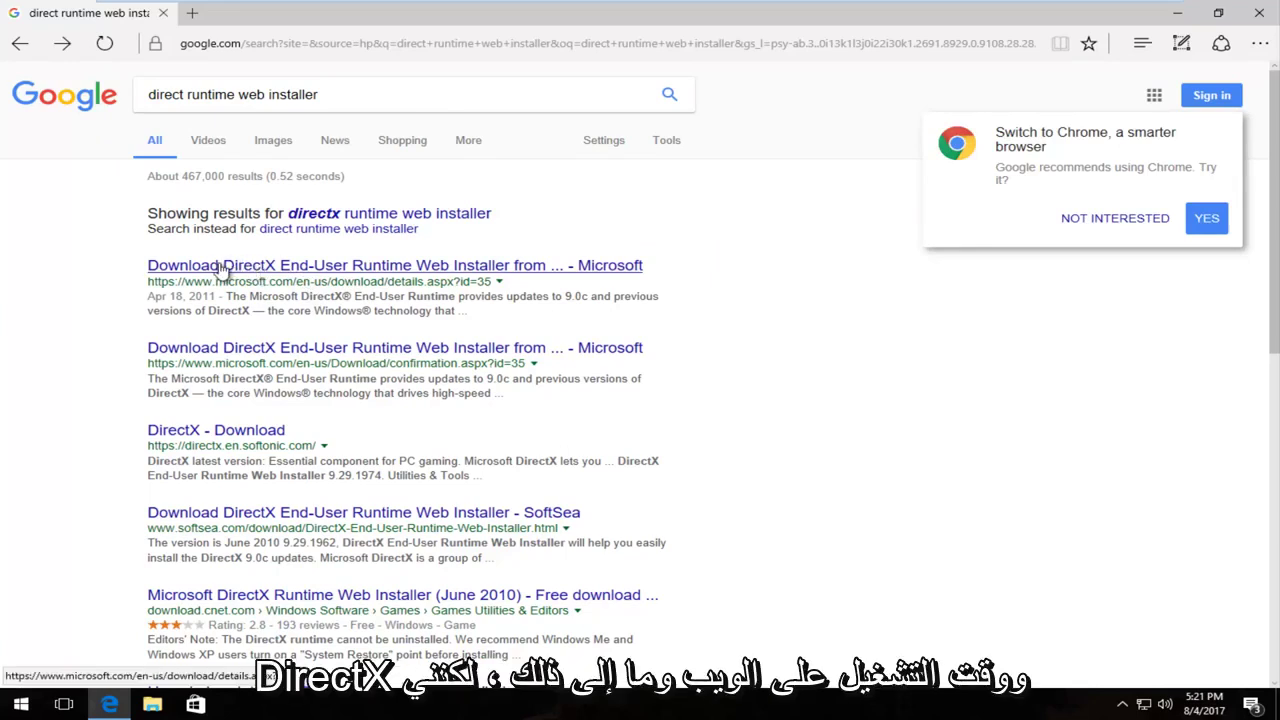
# - Open Microsoft's DirectX End-User Runtime Web Installer page and scroll to its English download section
pyautogui.click(228, 270)
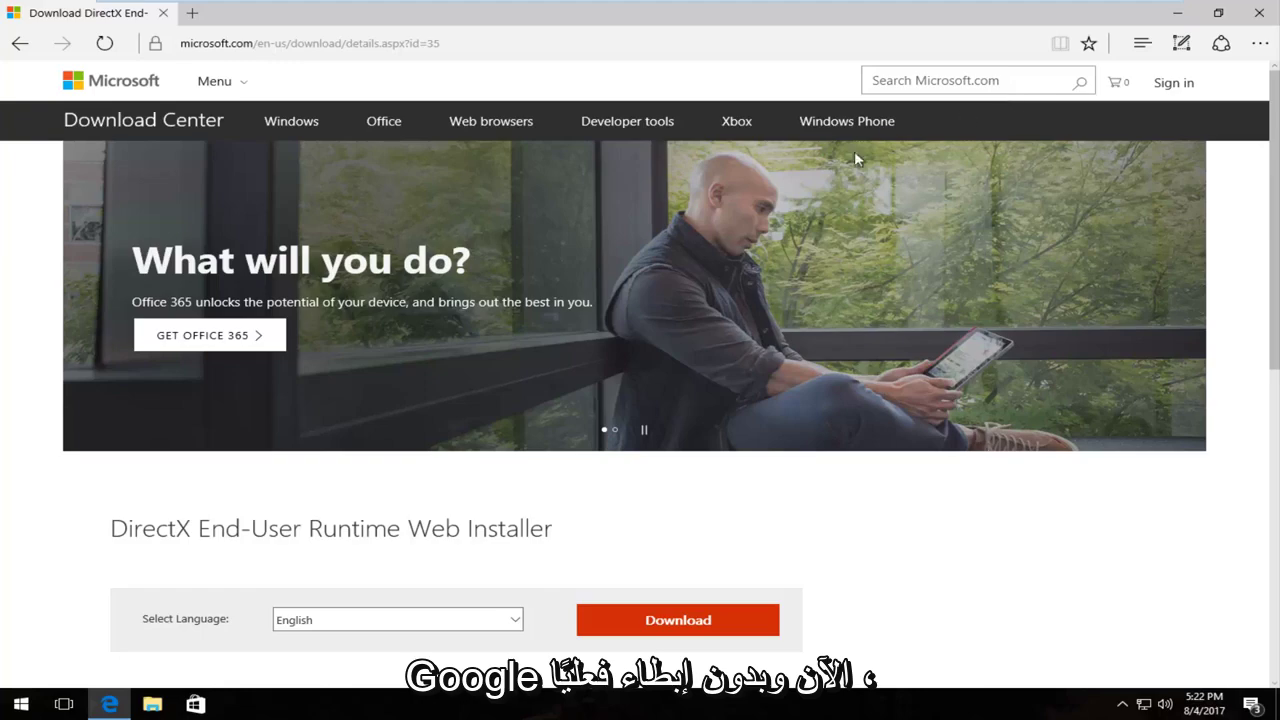
pyautogui.scroll(-2, 80, 457)
pyautogui.scroll(2, 157, 408)
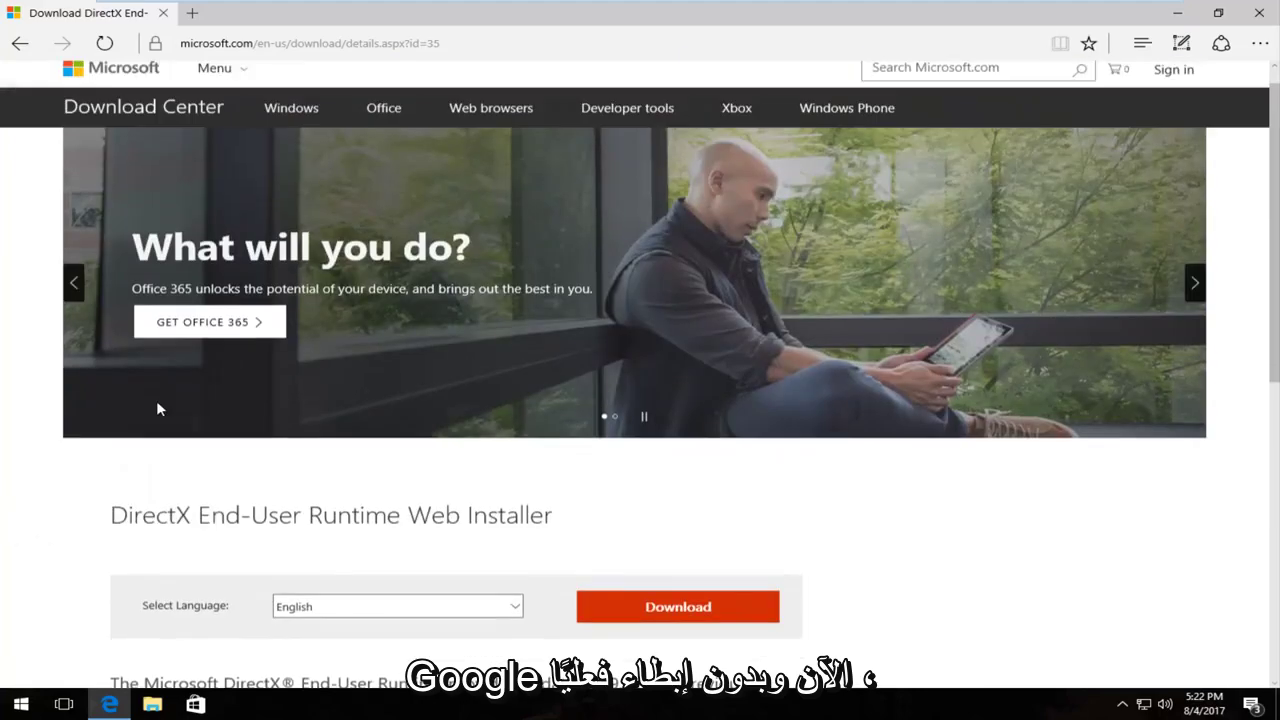
pyautogui.scroll(-1, 149, 410)
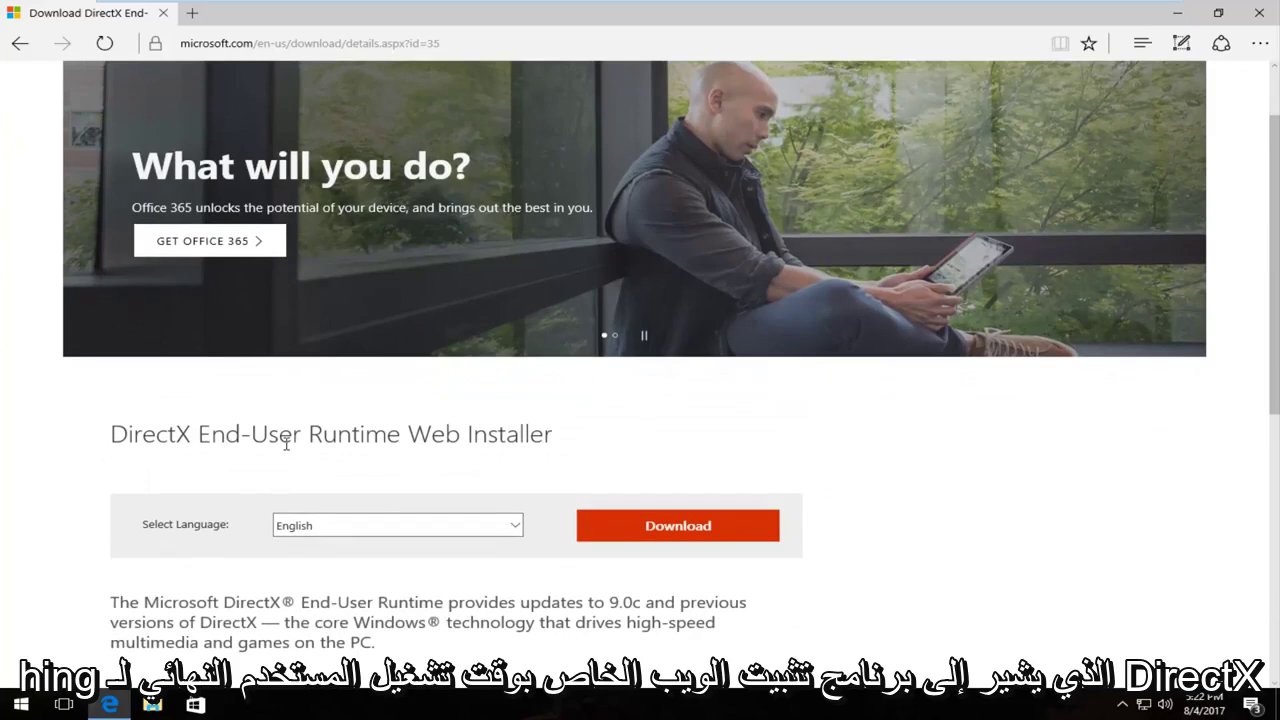
pyautogui.scroll(-1, 285, 445)
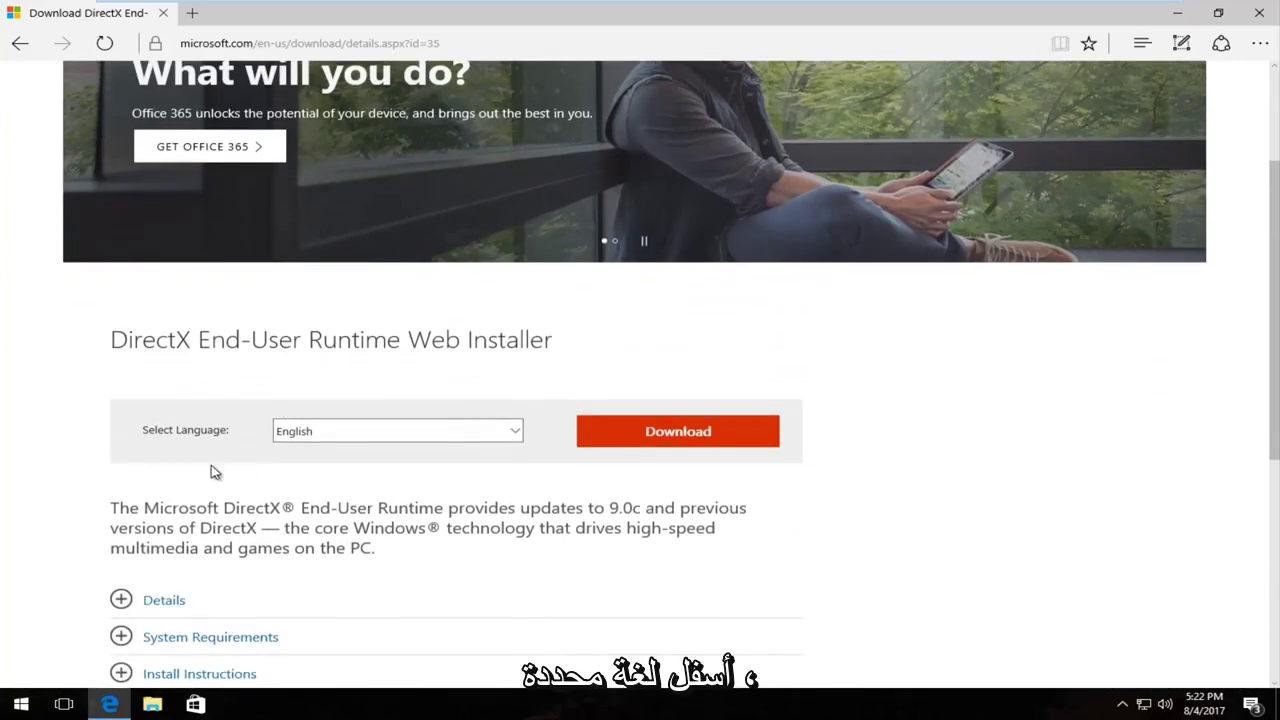
pyautogui.scroll(-1, 350, 435)
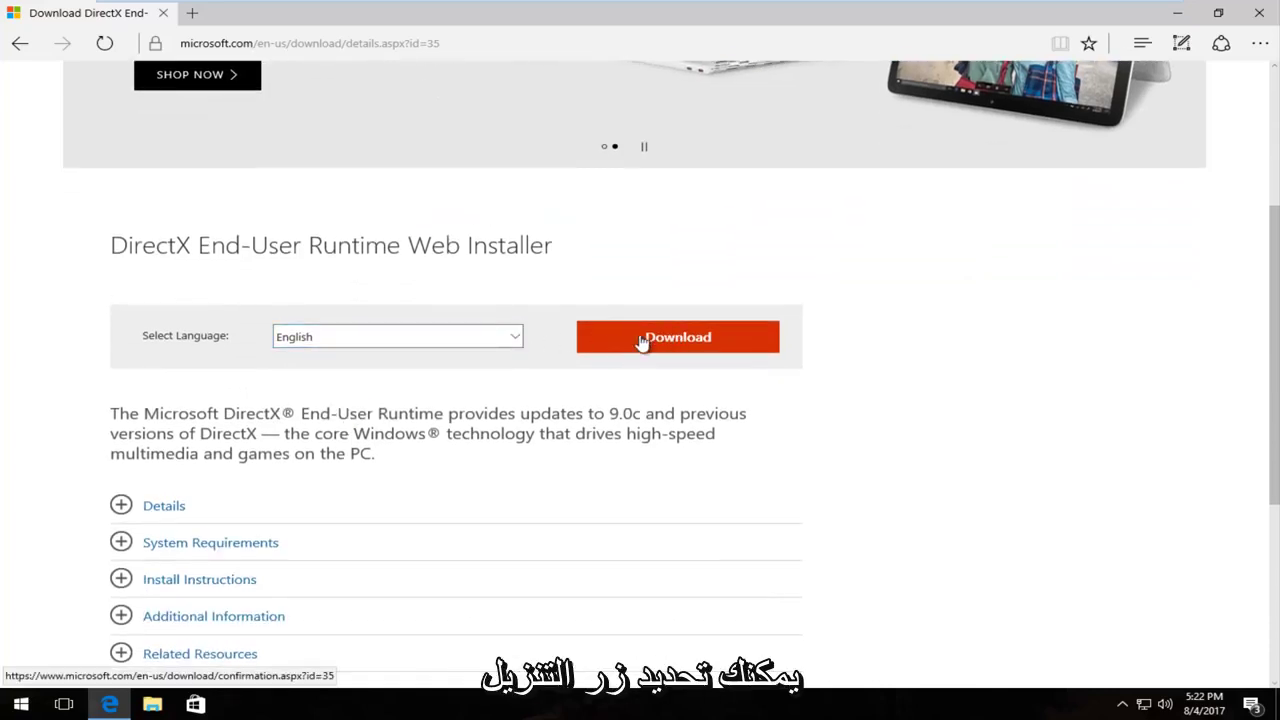
# - Start the download, declining the MSN homepage and Bing extra, until dxwebsetup.exe is offered
pyautogui.click(660, 340)
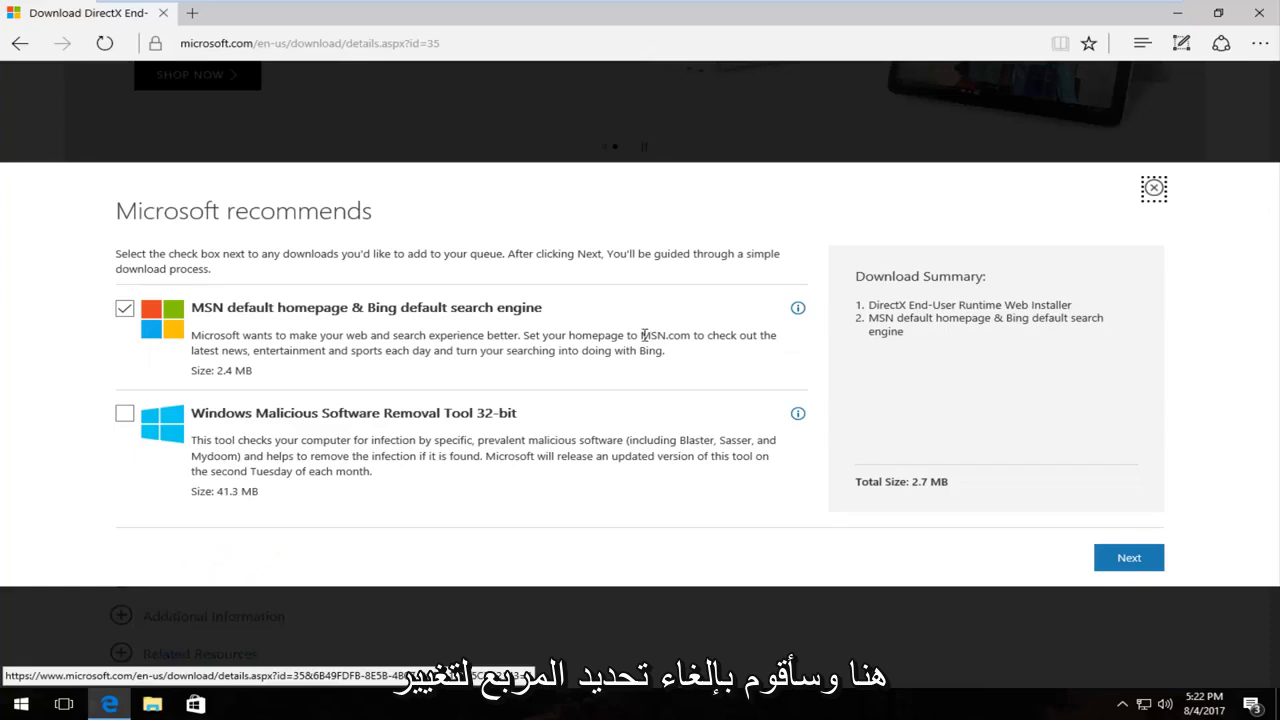
pyautogui.click(124, 310)
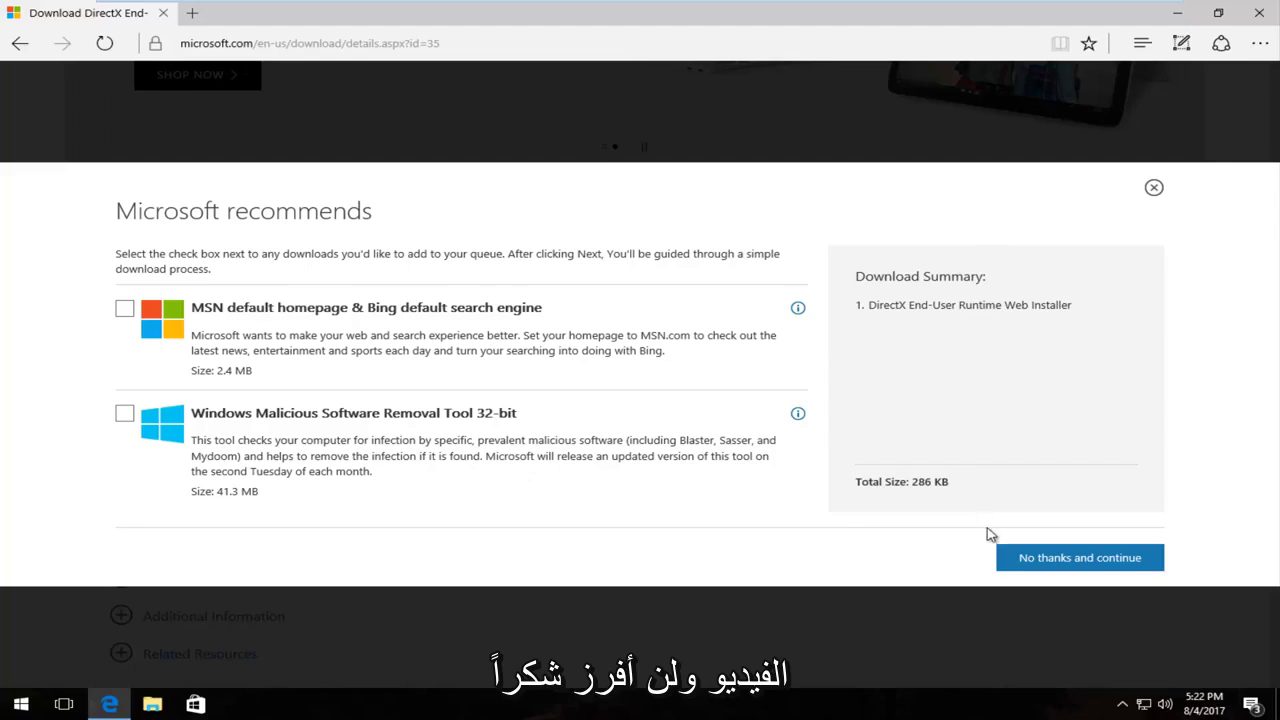
pyautogui.click(1055, 558)
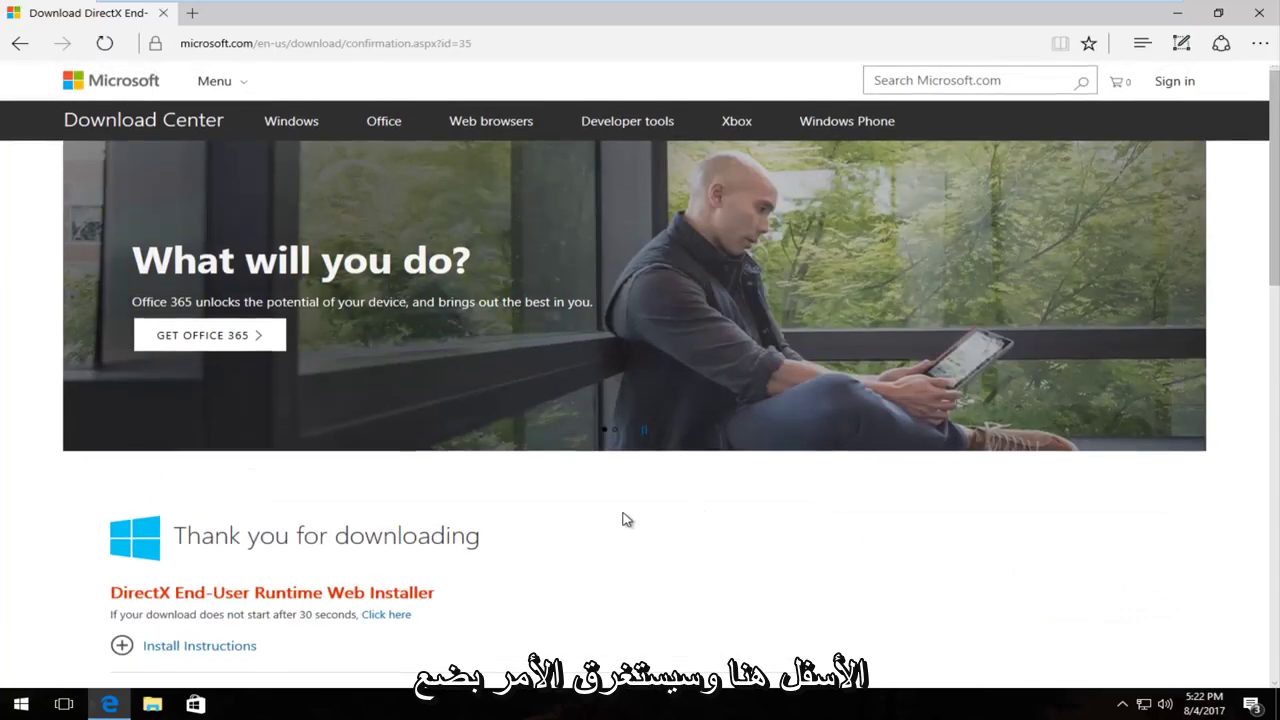
pyautogui.scroll(-2, 627, 519)
pyautogui.scroll(-2, 625, 515)
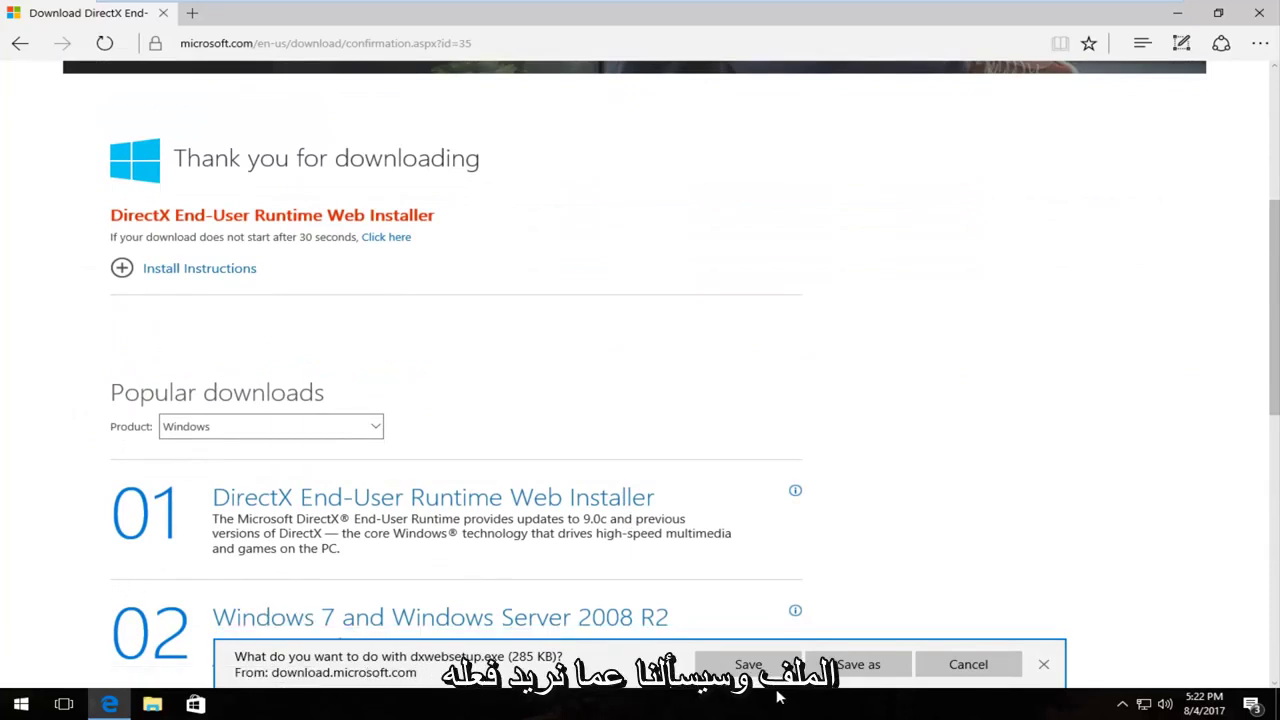
# - Run dxwebsetup.exe from the download bar and approve the User Account Control prompt
pyautogui.click(756, 668)
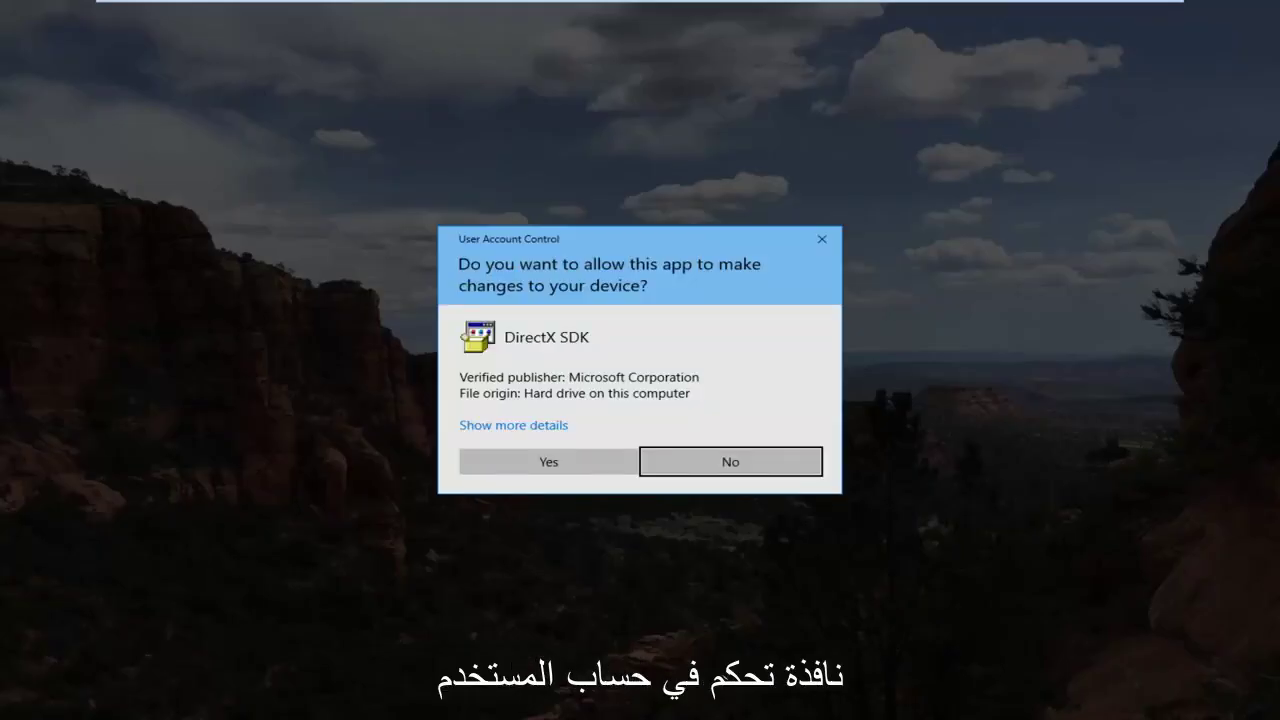
pyautogui.click(571, 465)
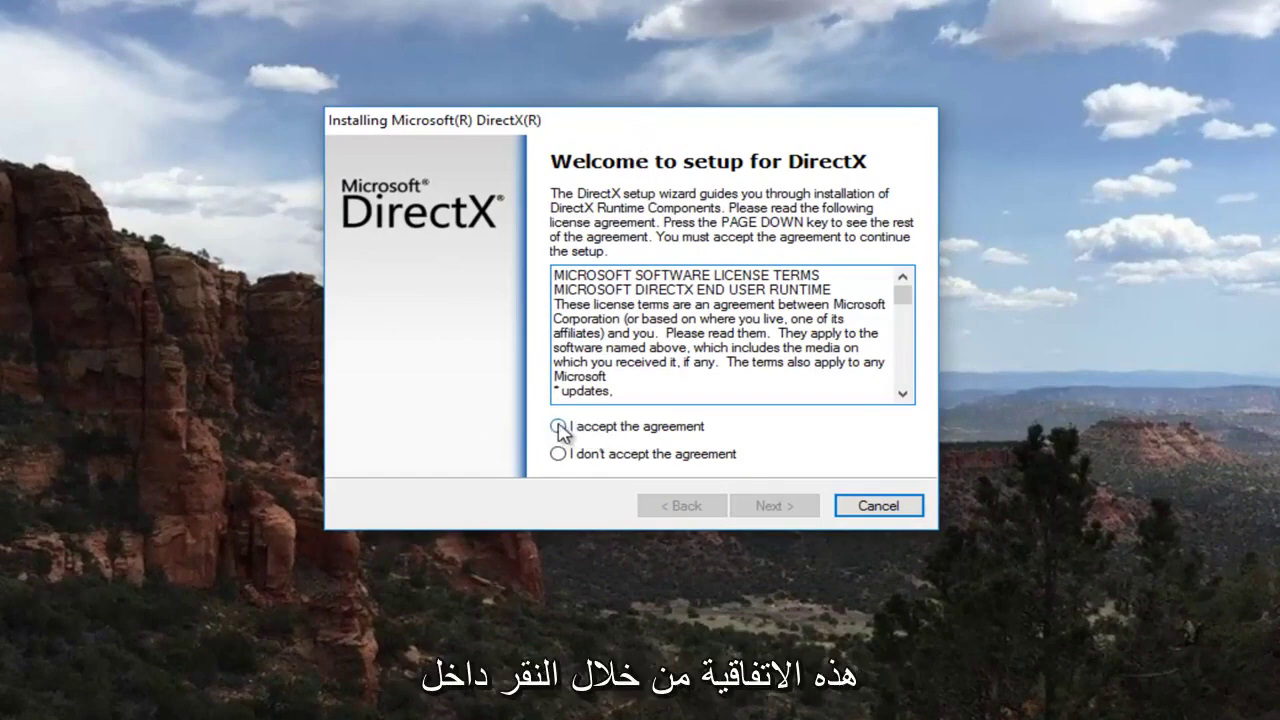
# - Accept the DirectX license agreement and decline the Bing Bar installation
pyautogui.click(560, 428)
pyautogui.scroll(-1, 735, 346)
pyautogui.scroll(-1, 728, 345)
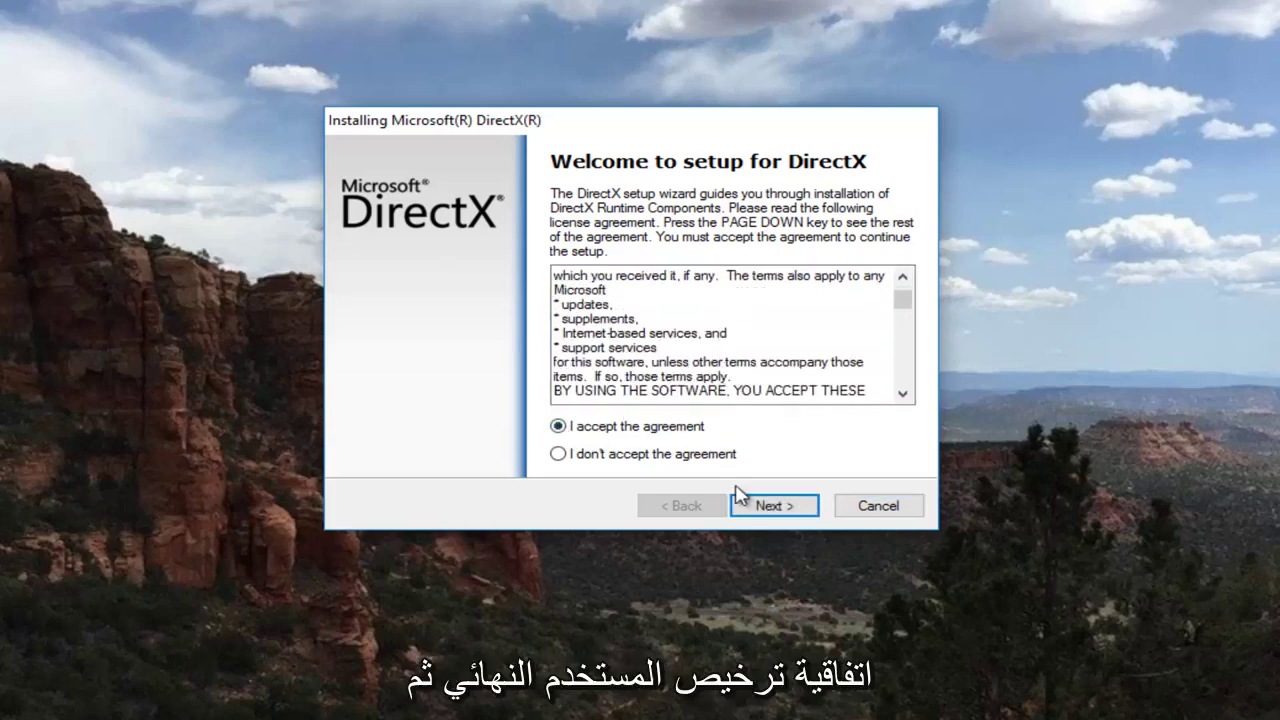
pyautogui.click(766, 509)
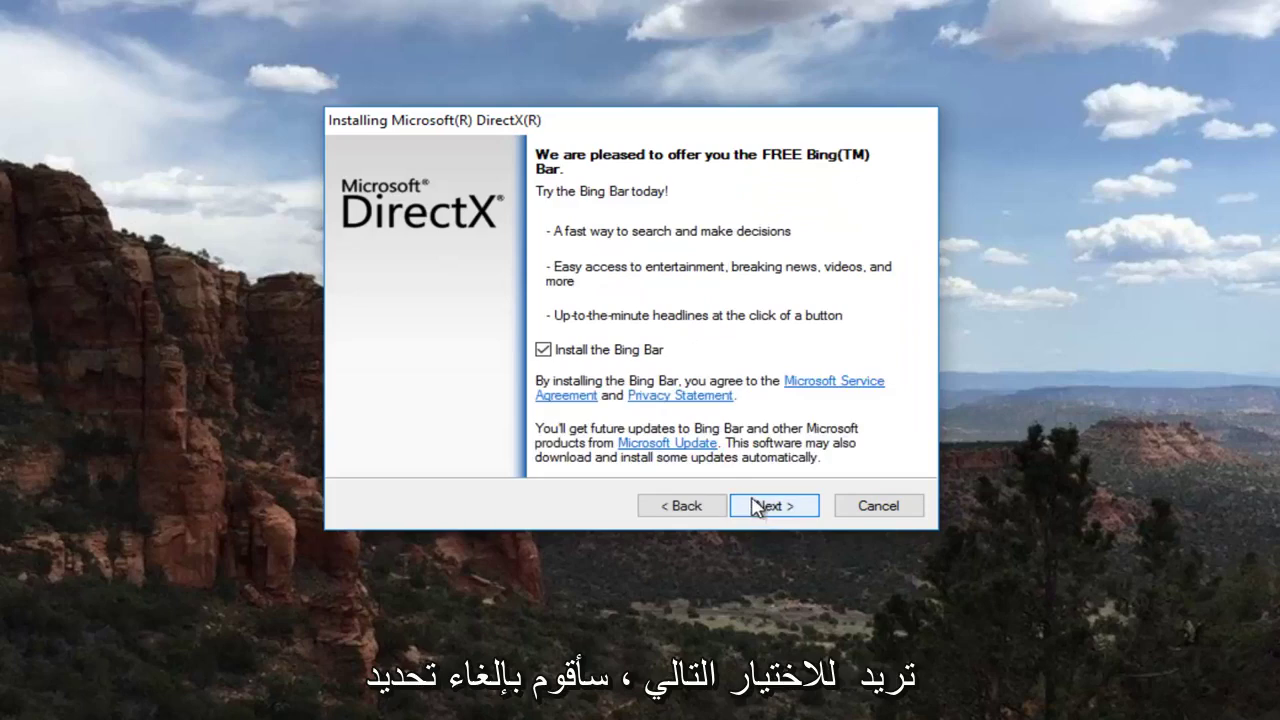
pyautogui.click(542, 352)
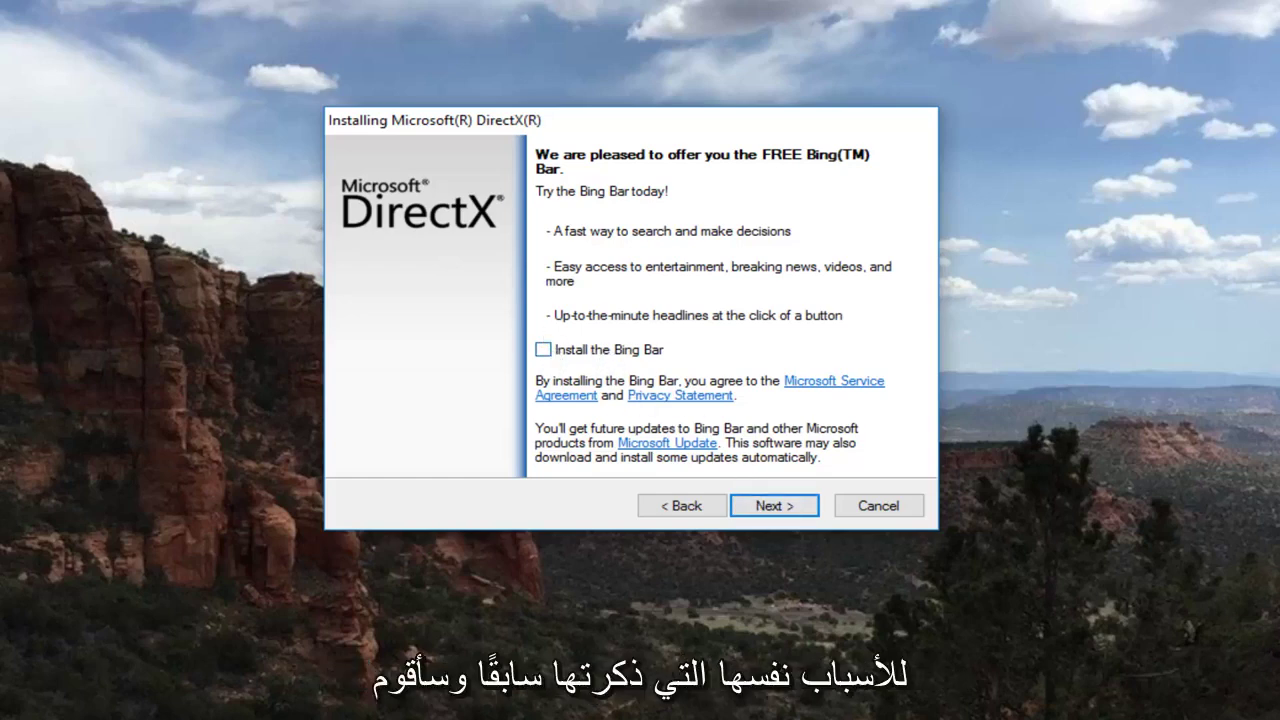
pyautogui.click(766, 510)
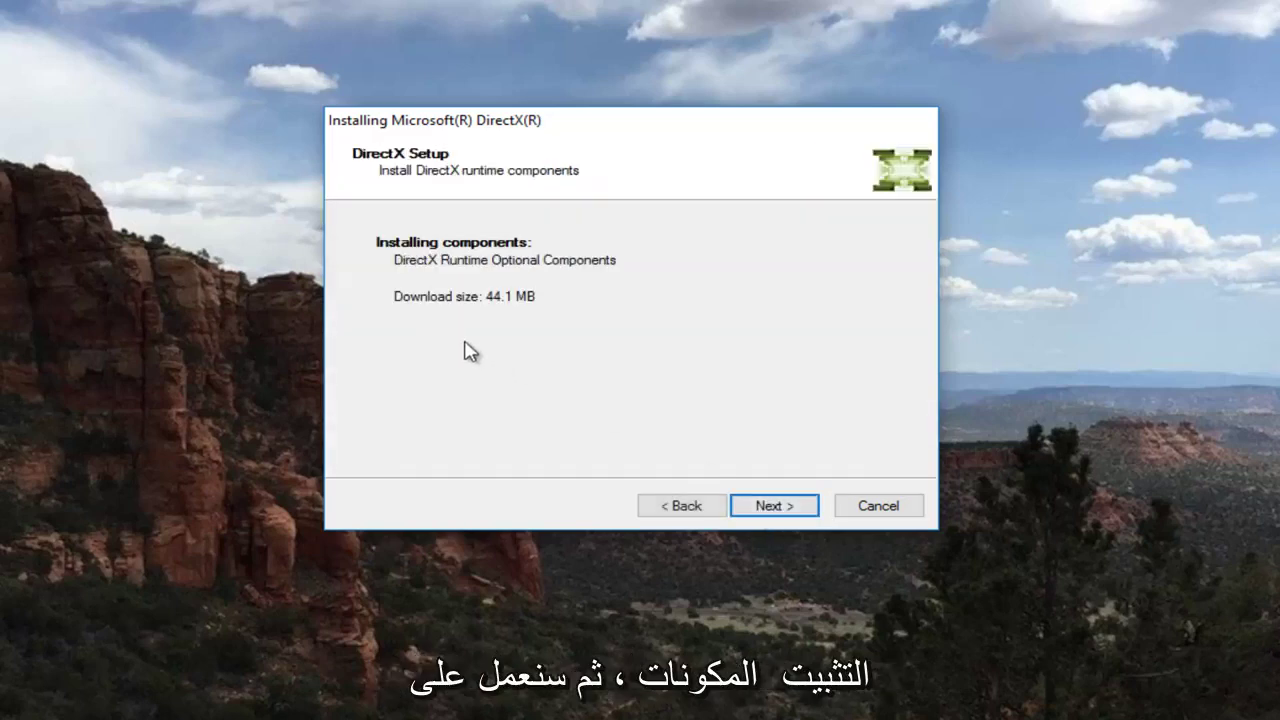
# - Start downloading and installing the 44.1 MB DirectX Runtime Optional Components
pyautogui.click(768, 511)
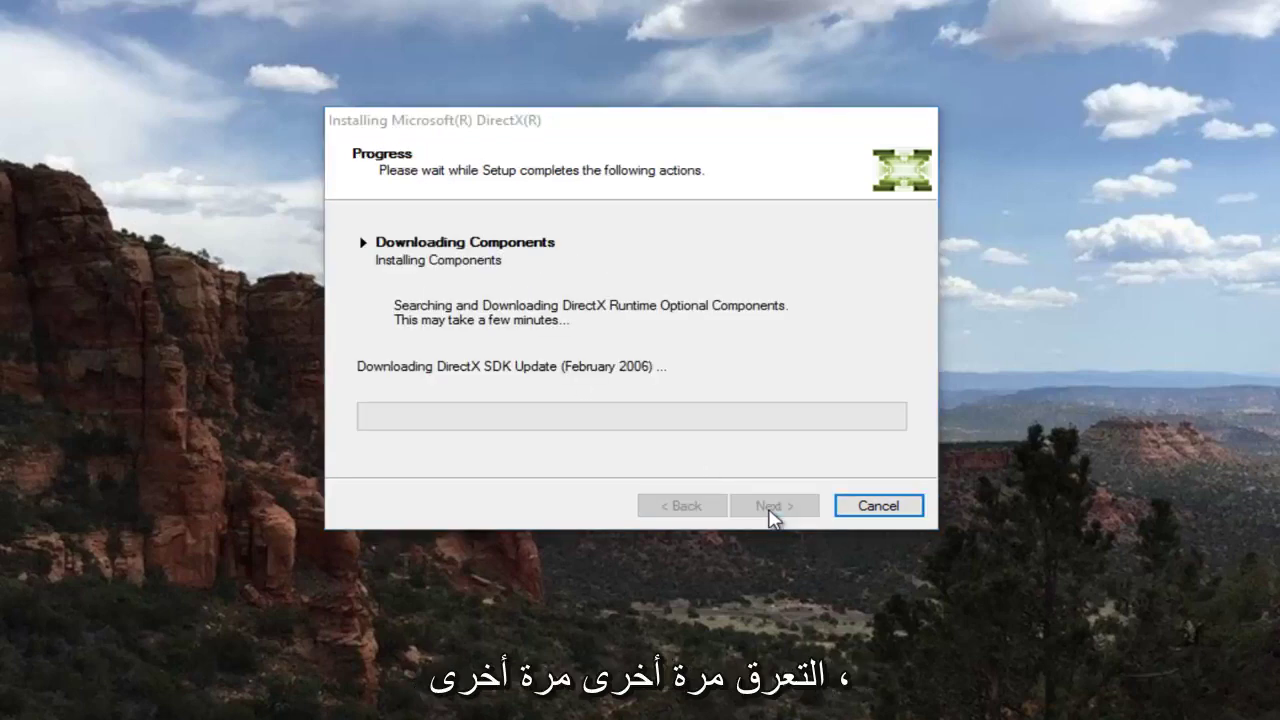